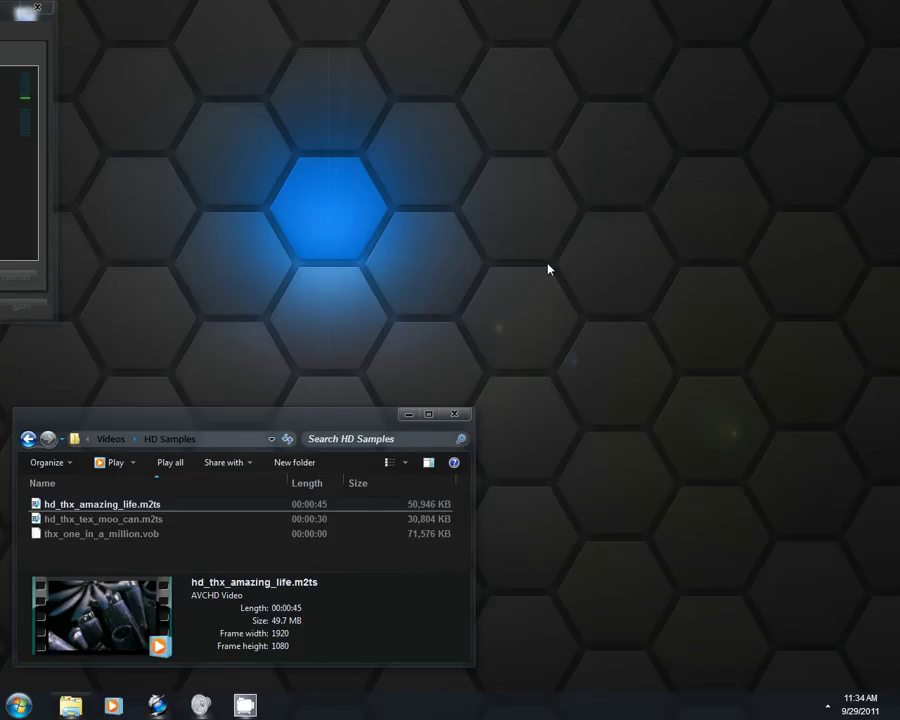
Step: Open hd_thx_amazing_life.m2ts from Explorer with Open with > VLC media player
{"action": "right_click", "coordinate": [103, 508]}
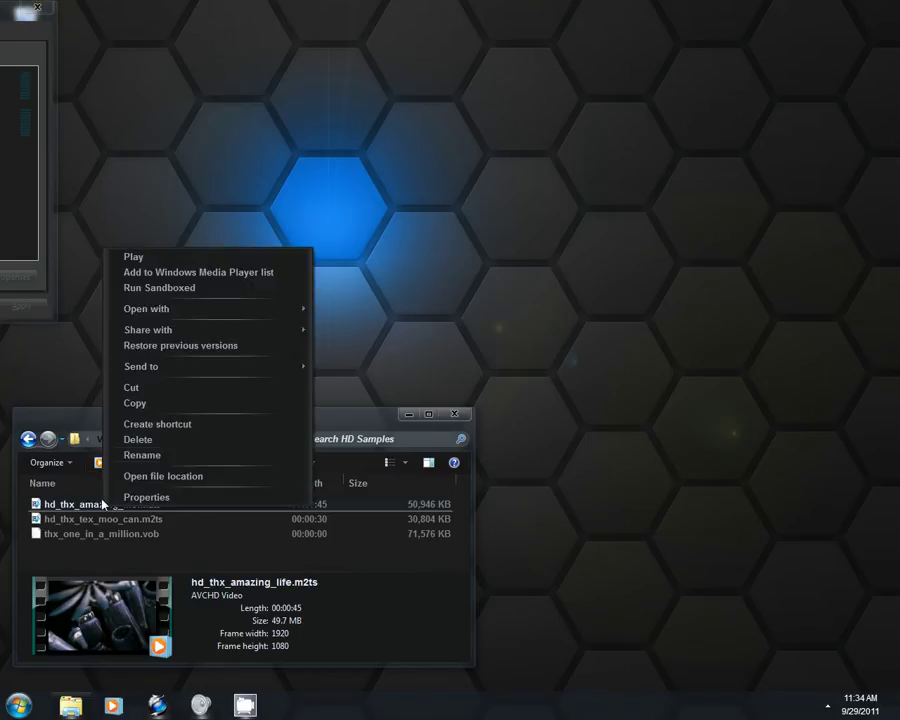
{"action": "left_click", "coordinate": [58, 82]}
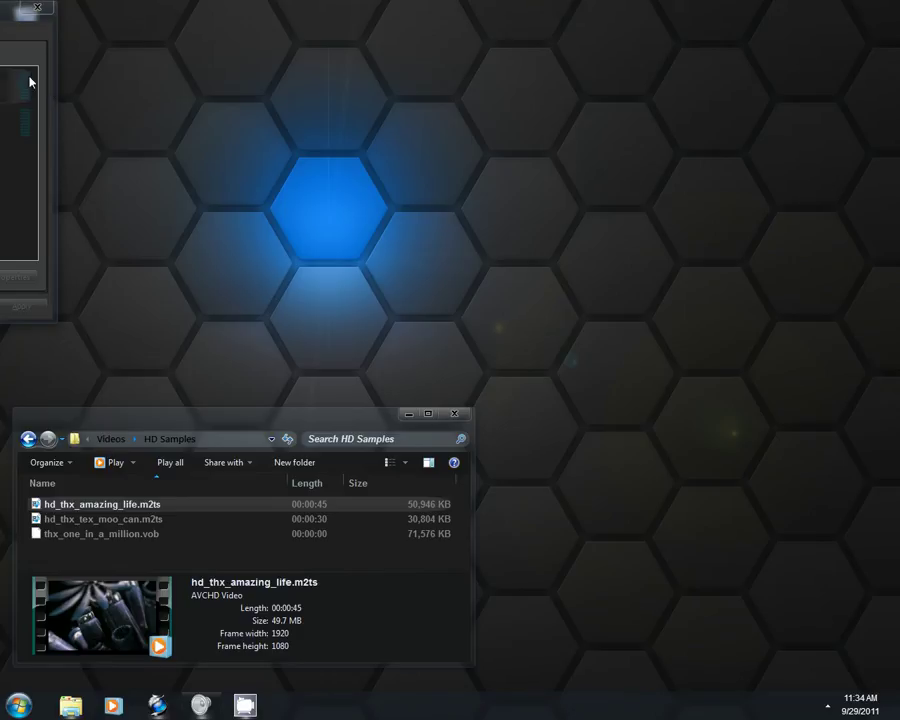
{"action": "right_click", "coordinate": [112, 504]}
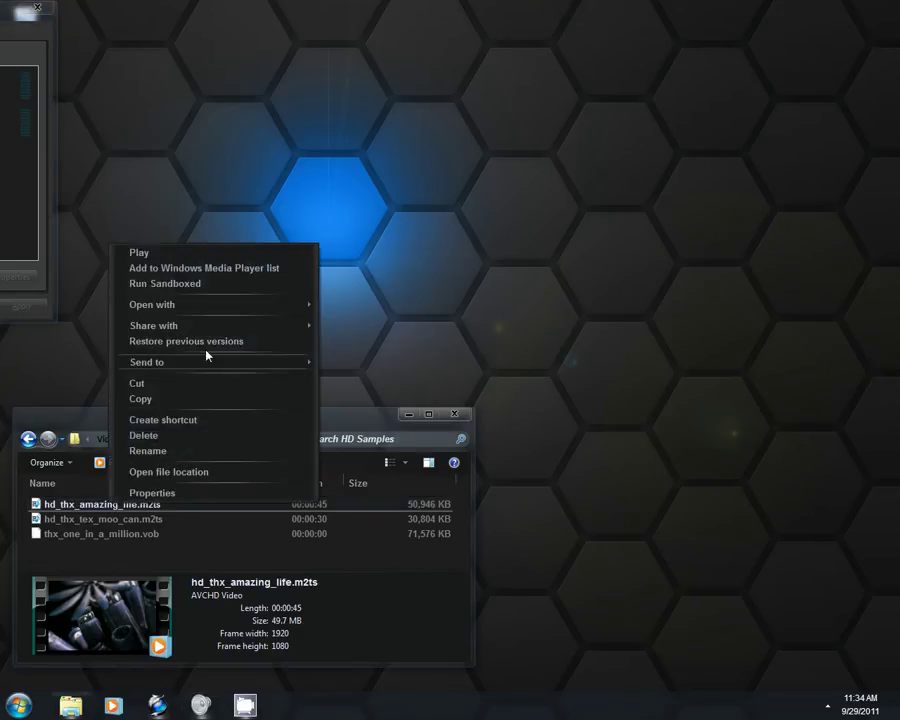
{"action": "mouse_move", "coordinate": [290, 304]}
{"action": "left_click", "coordinate": [361, 306]}
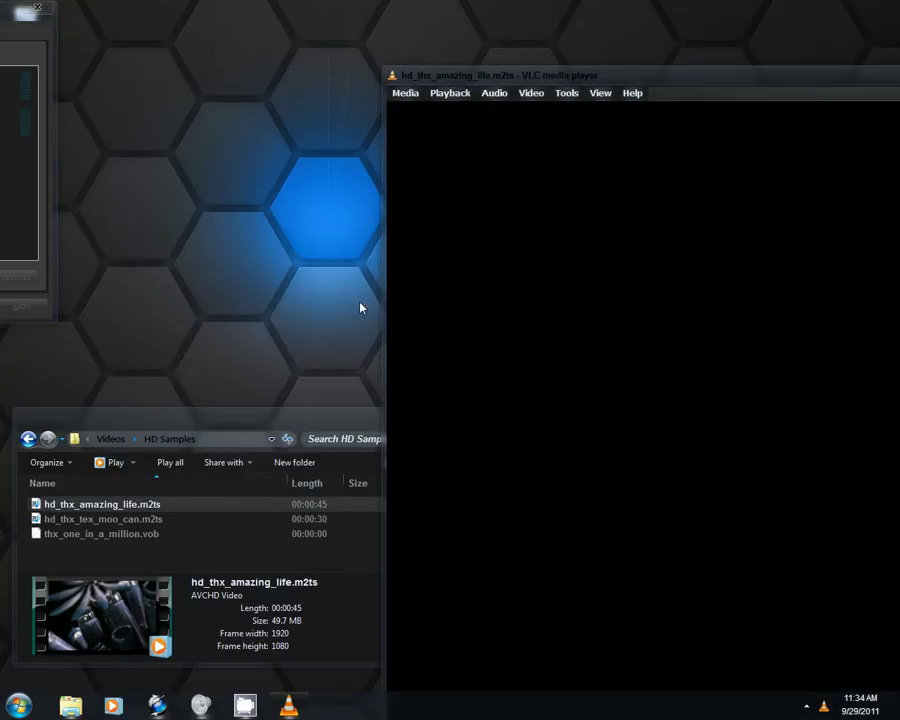
Step: Shrink the VLC window and stop the playing video
{"action": "left_click_drag", "start_coordinate": [387, 68], "coordinate": [263, 32]}
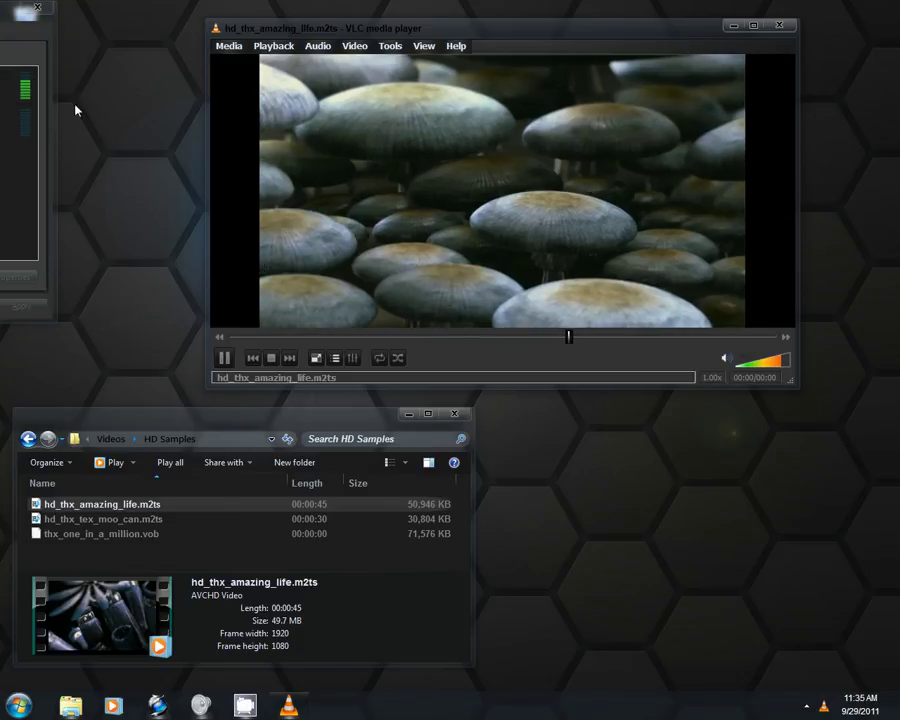
{"action": "left_click", "coordinate": [271, 359]}
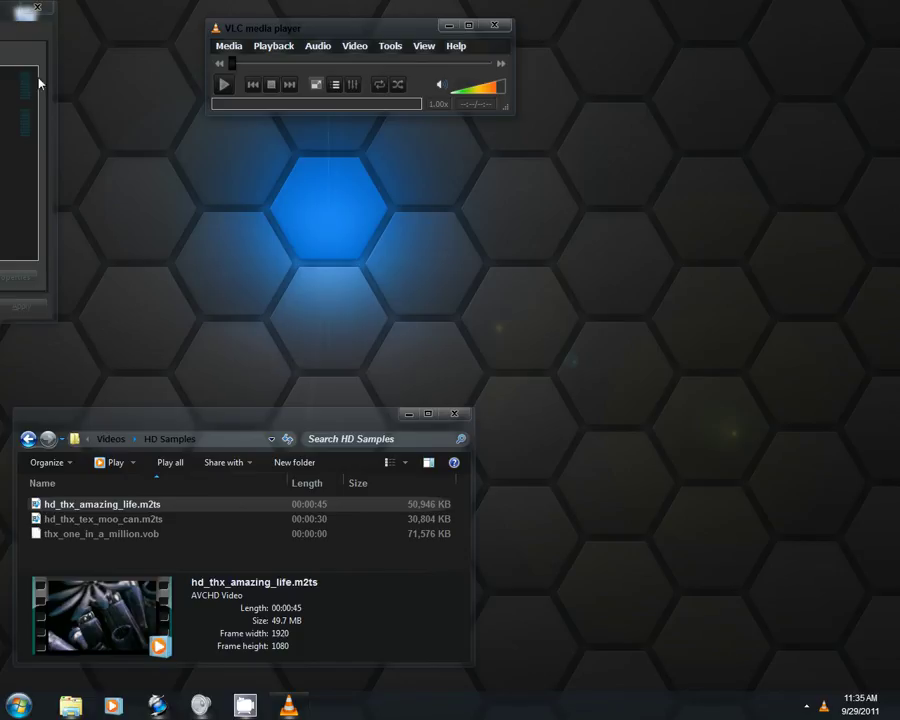
{"action": "left_click_drag", "start_coordinate": [281, 22], "coordinate": [320, 166]}
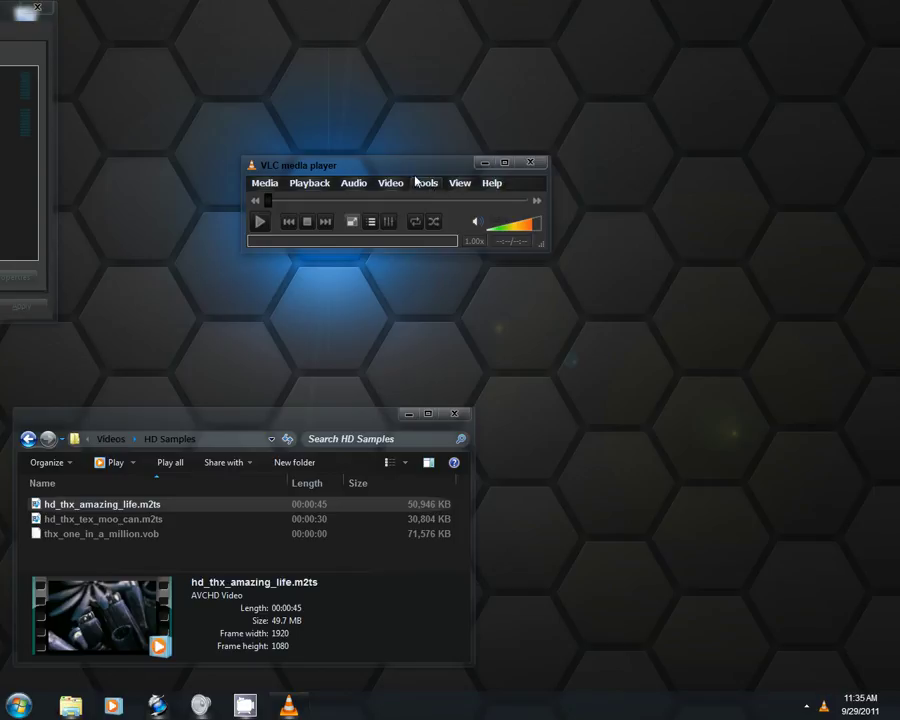
Step: Open Tools > Preferences on the Audio settings page
{"action": "left_click_drag", "start_coordinate": [392, 163], "coordinate": [280, 50]}
{"action": "left_click", "coordinate": [309, 68]}
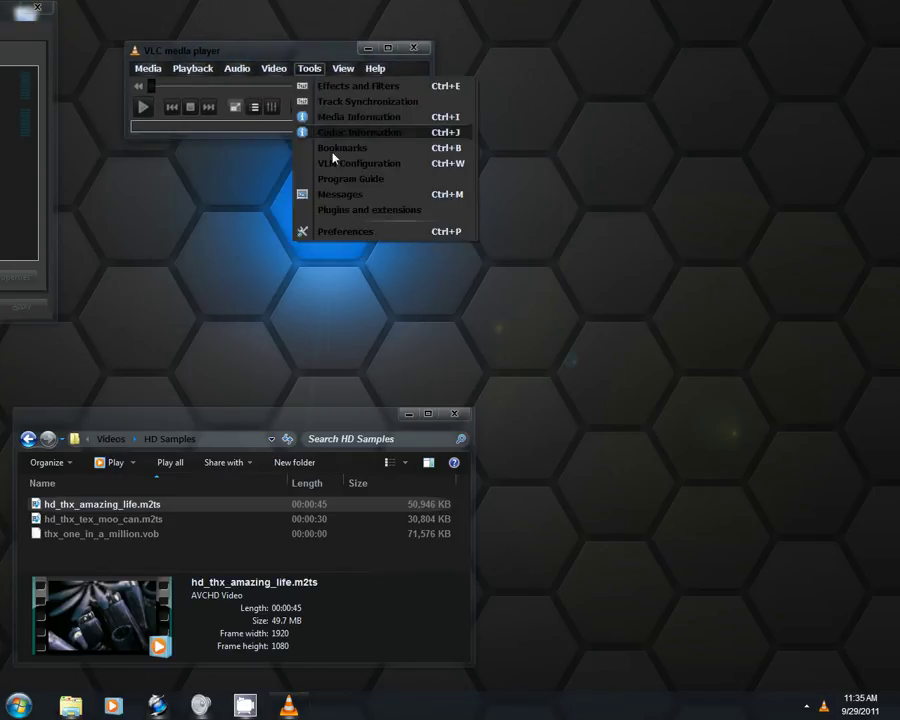
{"action": "left_click", "coordinate": [330, 233]}
{"action": "left_click", "coordinate": [91, 165]}
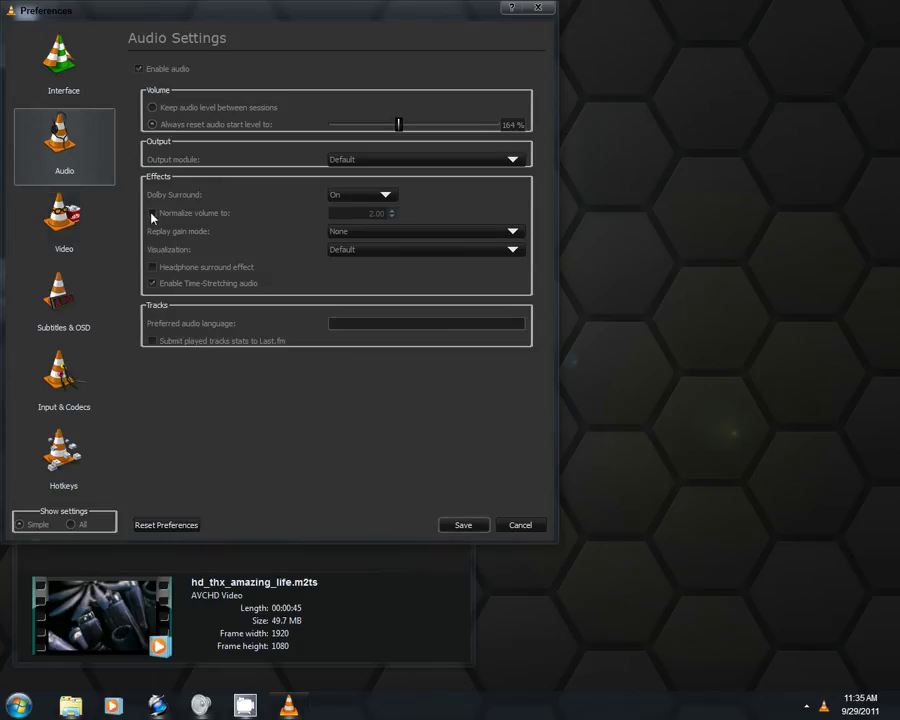
Step: Enable Normalize volume to and lower its level to 1.00
{"action": "left_click", "coordinate": [180, 213]}
{"action": "left_click", "coordinate": [392, 216]}
{"action": "left_click", "coordinate": [392, 216]}
{"action": "left_click", "coordinate": [392, 216]}
{"action": "left_click", "coordinate": [392, 216]}
{"action": "left_click", "coordinate": [392, 216]}
{"action": "left_click", "coordinate": [392, 216]}
{"action": "left_click", "coordinate": [392, 216]}
{"action": "left_click", "coordinate": [392, 216]}
Step: Under All settings > Audio > Filters, enable Volume normalizer and save preferences
{"action": "left_click", "coordinate": [76, 527]}
{"action": "left_click", "coordinate": [21, 49]}
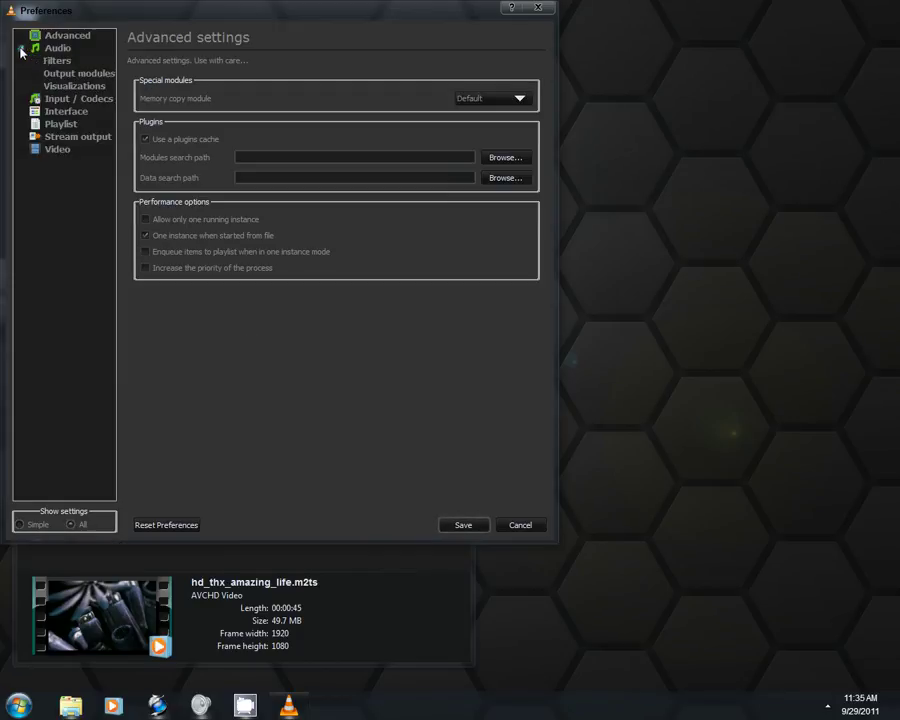
{"action": "left_click", "coordinate": [57, 61]}
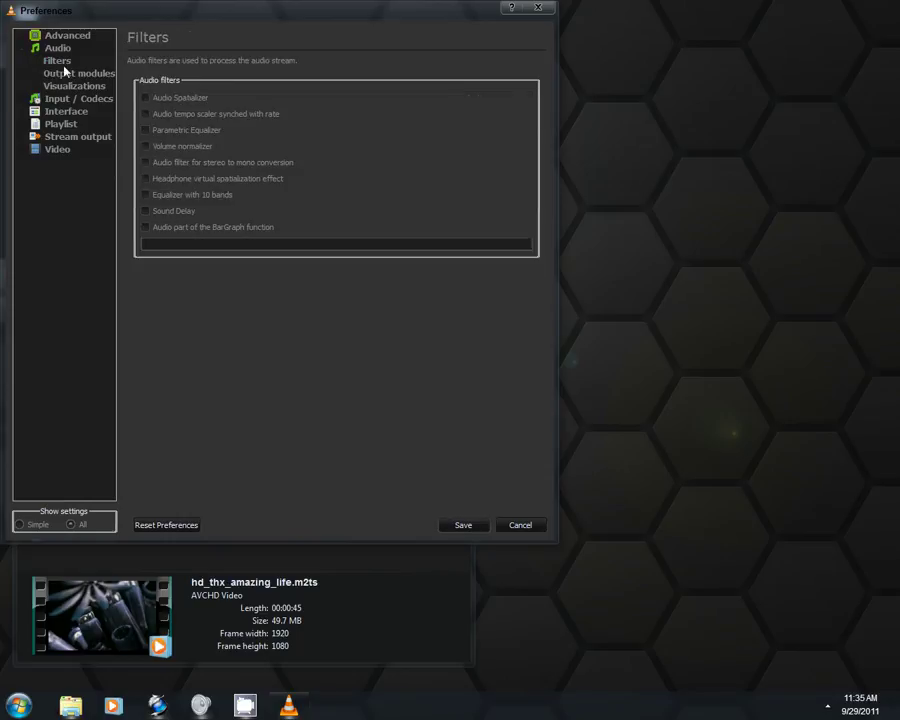
{"action": "left_click", "coordinate": [145, 150]}
{"action": "left_click", "coordinate": [460, 525]}
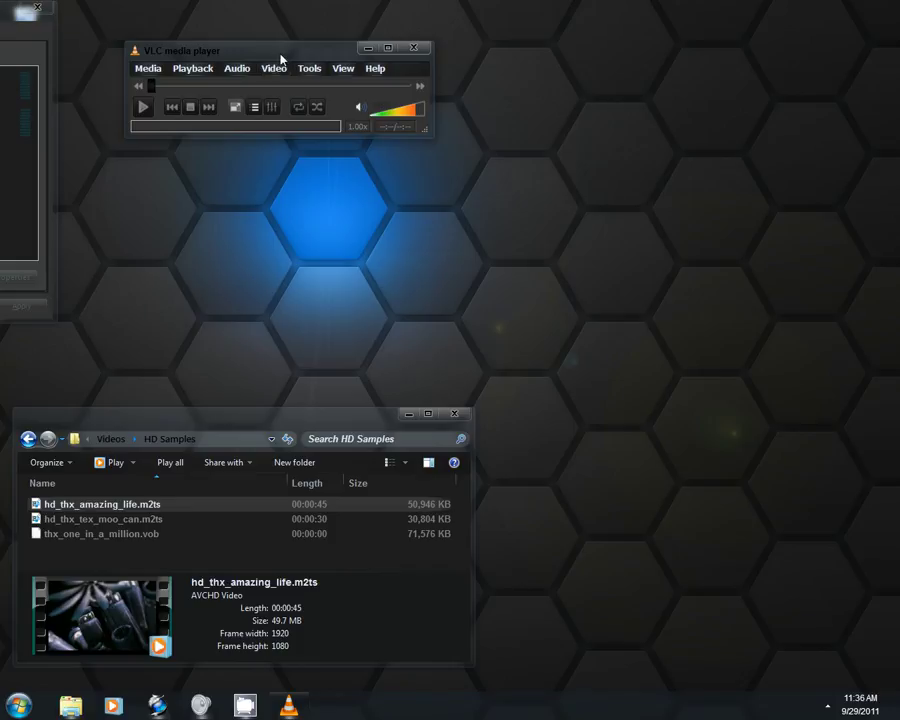
Step: Close VLC and reopen hd_thx_amazing_life.m2ts in a fresh VLC window
{"action": "left_click_drag", "start_coordinate": [281, 58], "coordinate": [250, 55]}
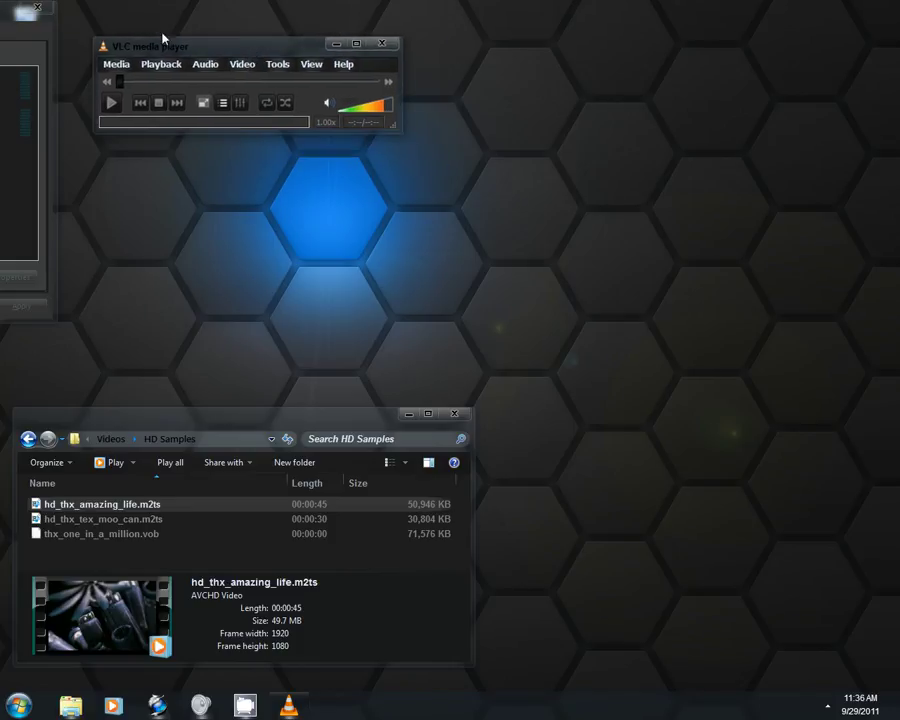
{"action": "left_click", "coordinate": [389, 47]}
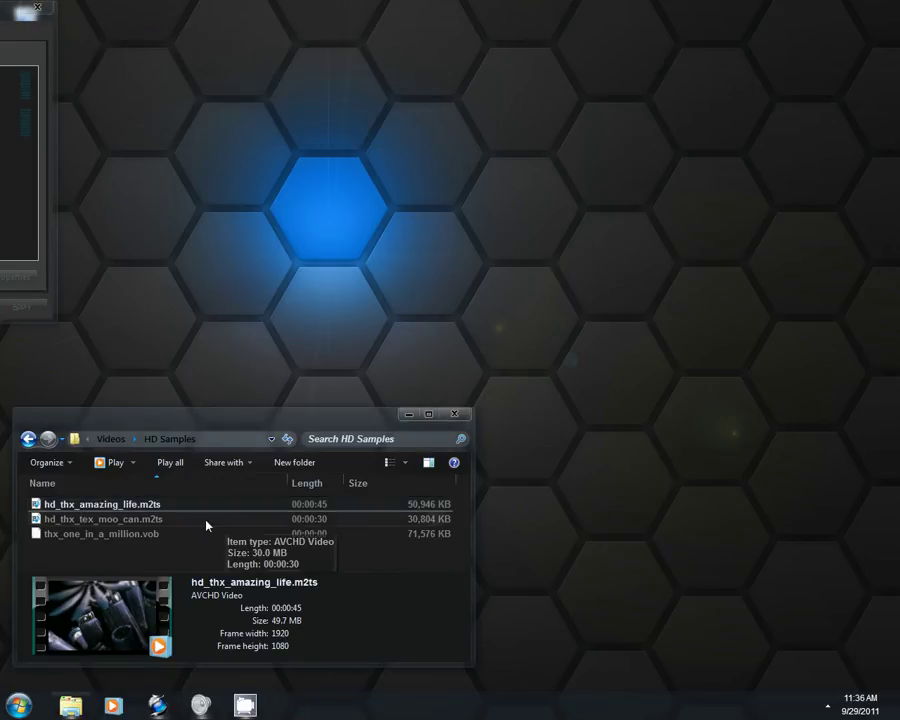
{"action": "right_click", "coordinate": [127, 506]}
{"action": "mouse_move", "coordinate": [273, 313]}
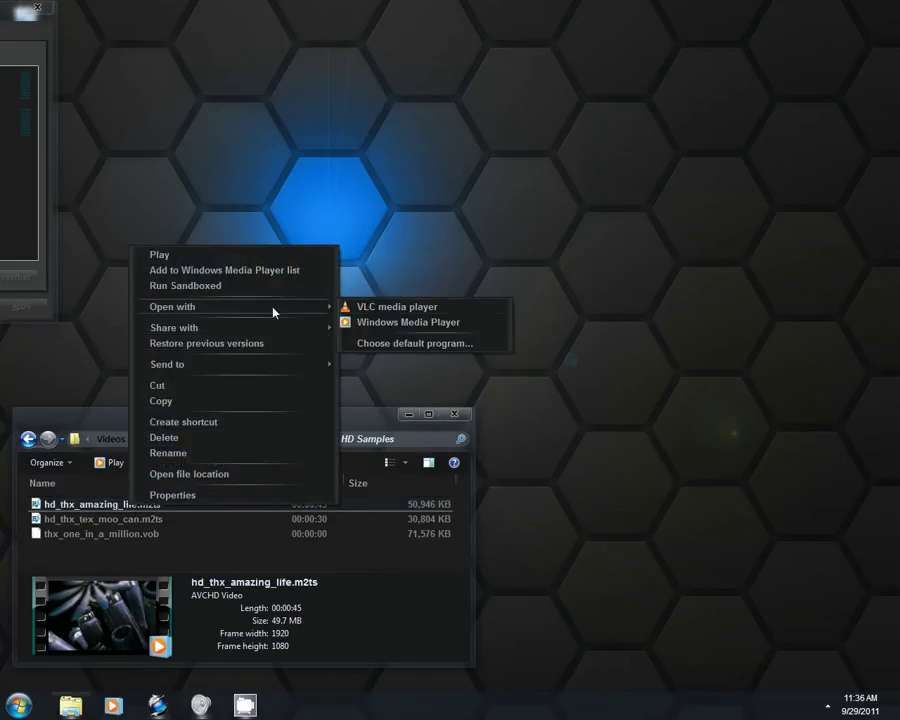
{"action": "left_click", "coordinate": [378, 307]}
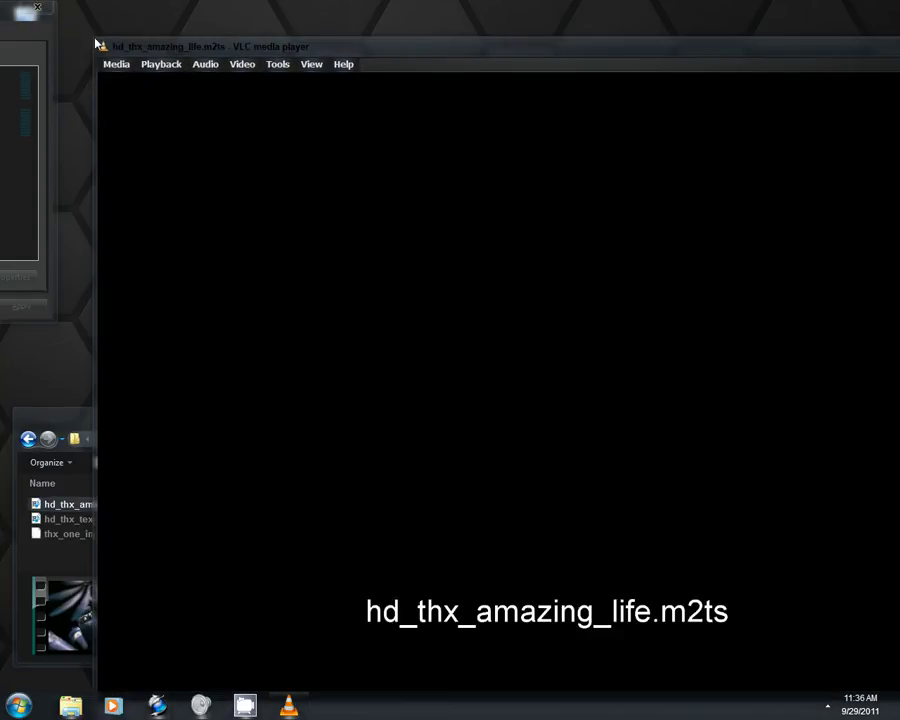
{"action": "left_click_drag", "start_coordinate": [88, 42], "coordinate": [340, 39]}
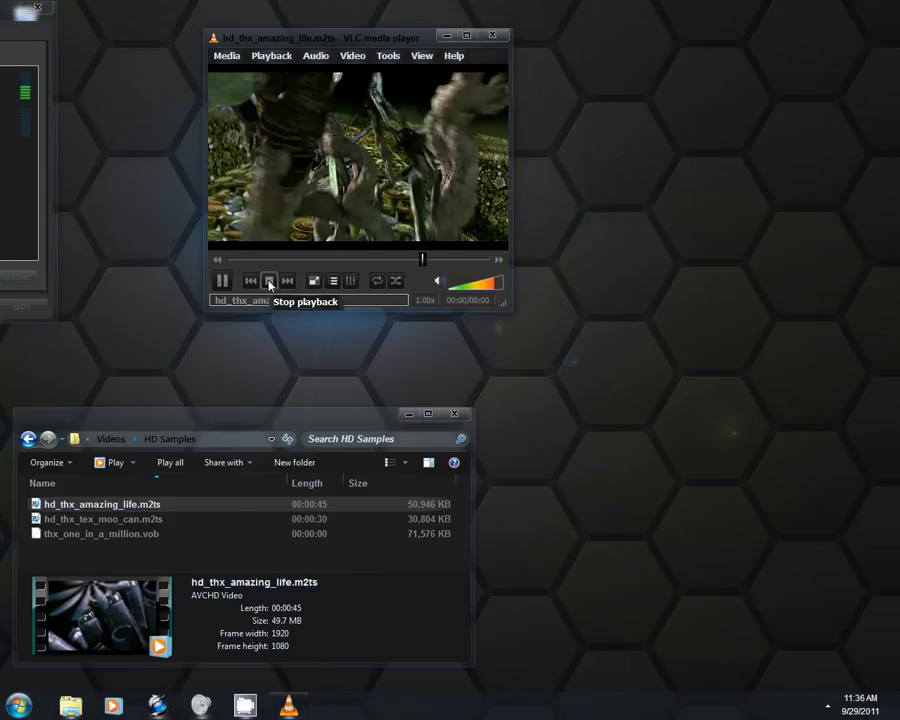
Step: Let the video play with normalization active, then stop it
{"action": "left_click", "coordinate": [269, 282]}
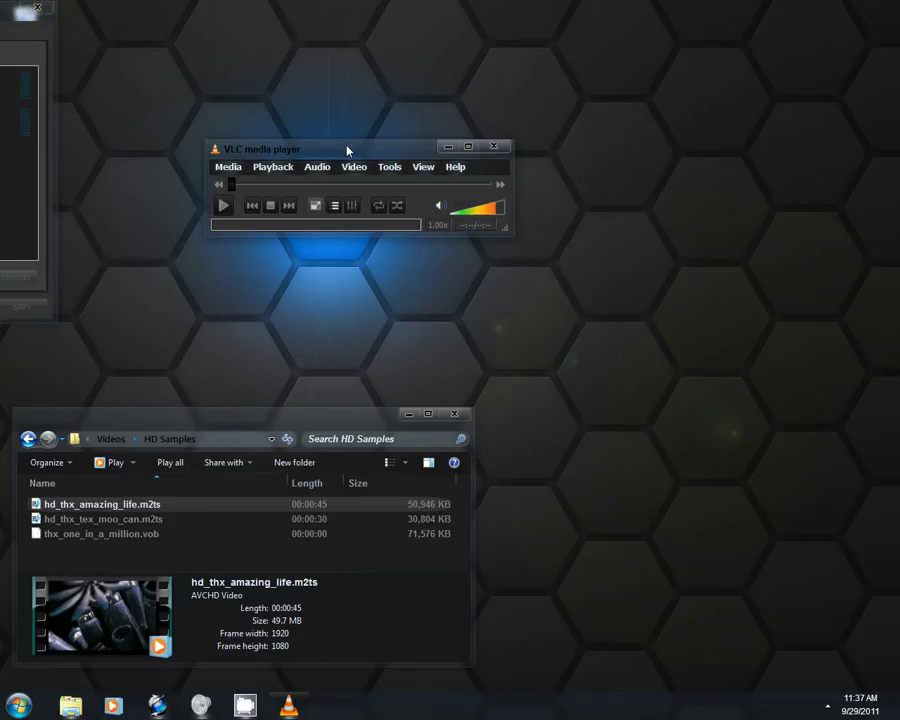
{"action": "left_click_drag", "start_coordinate": [347, 150], "coordinate": [321, 78]}
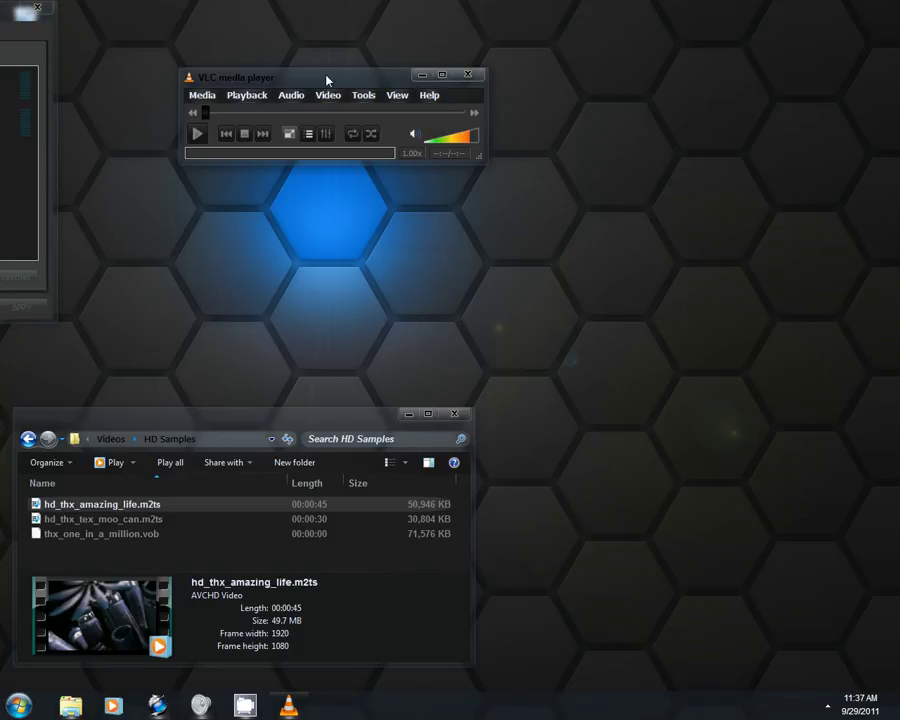
{"action": "left_click_drag", "start_coordinate": [326, 80], "coordinate": [269, 81]}
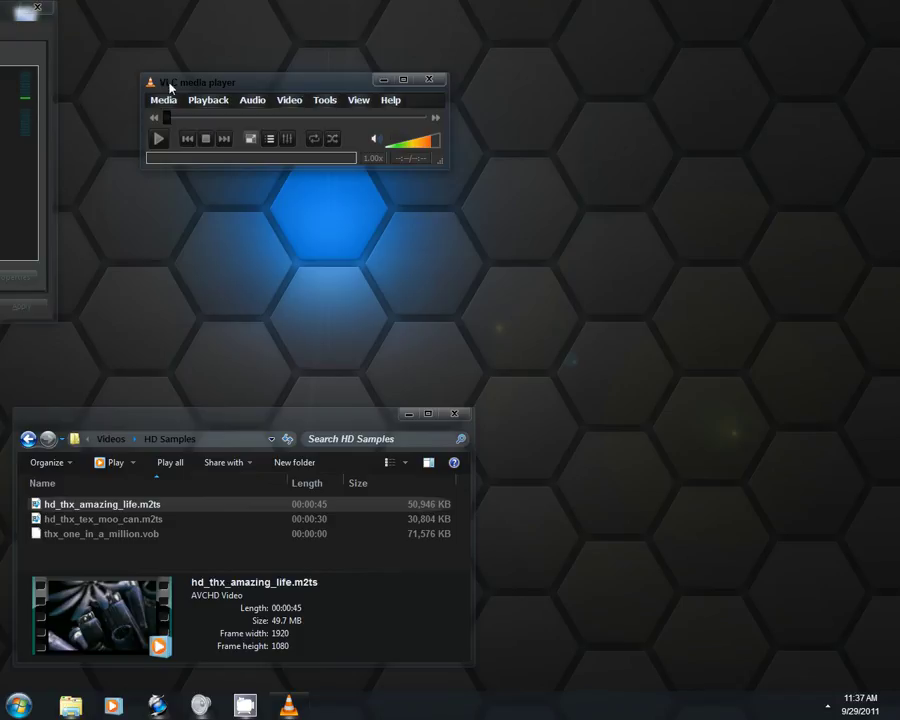